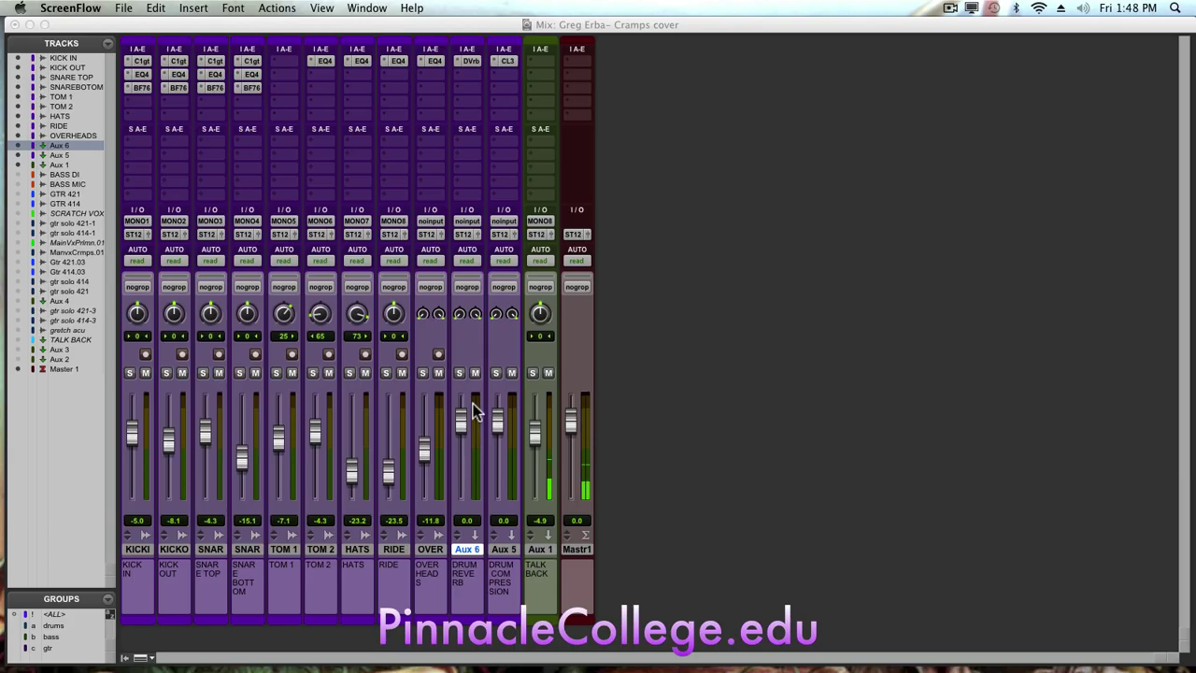
Open the D-Verb on Aux 6 and set Aux 6's input to Bus 1-2 (Stereo)
click(472, 62)
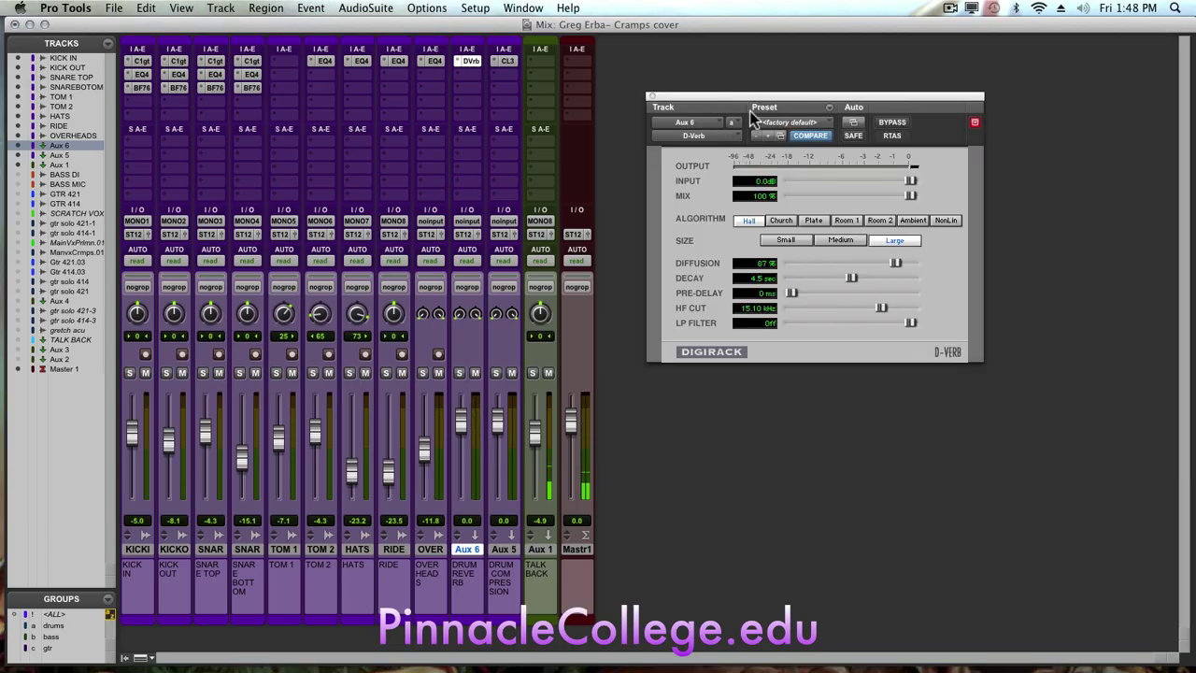
drag(748, 98, 780, 100)
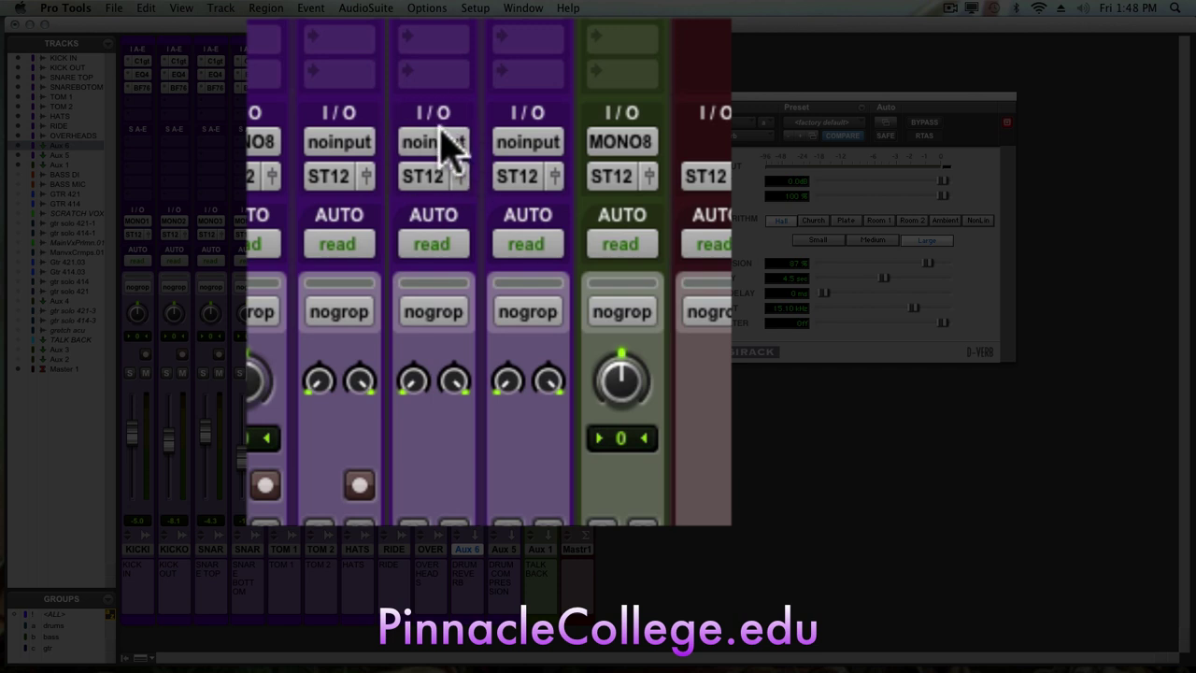
click(439, 147)
mouse_move(470, 248)
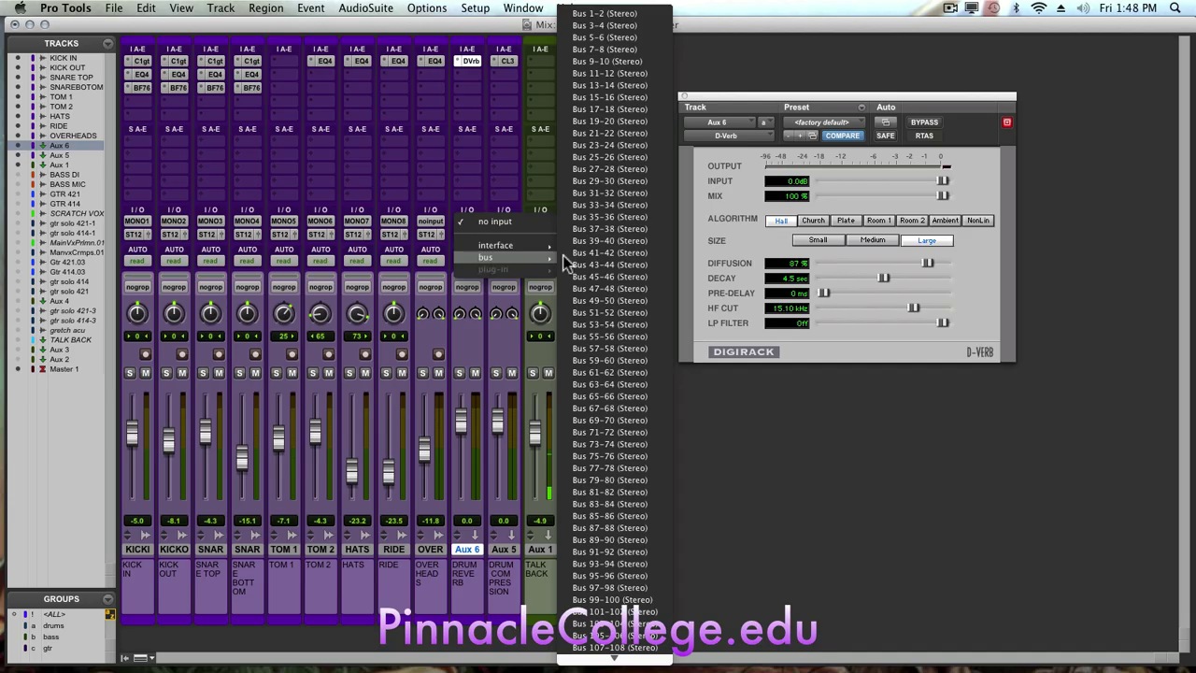
click(603, 14)
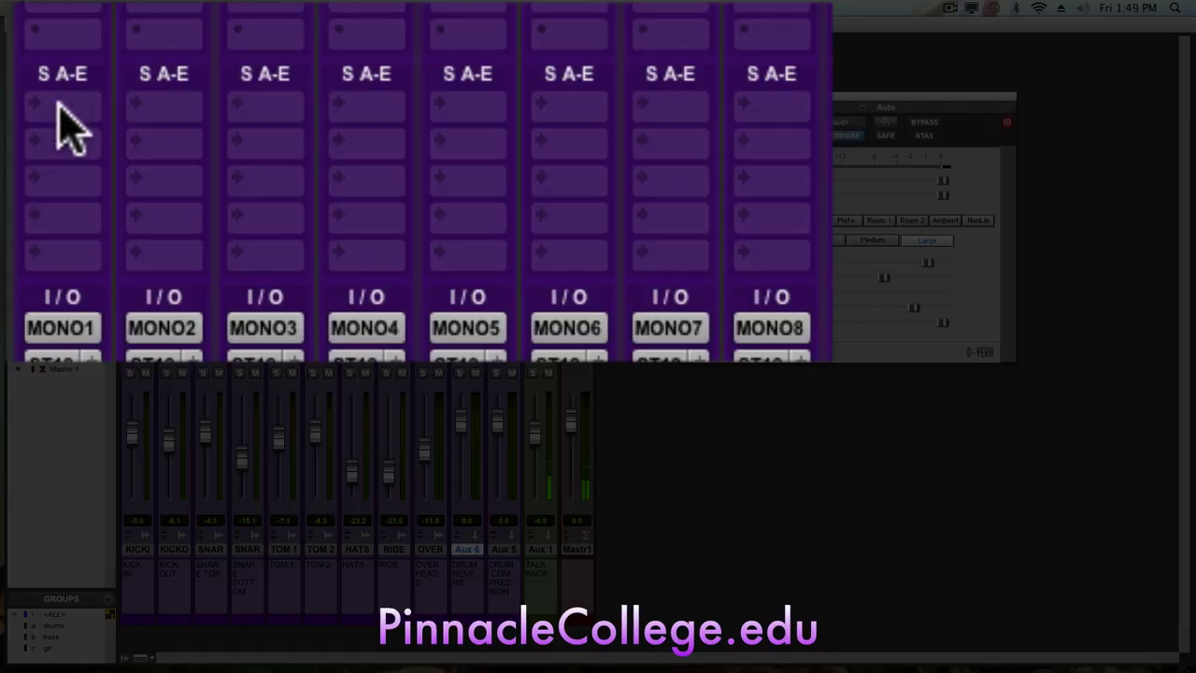
Route KICK IN's first send to Bus 1-2 at 0 dB, following the main pan
click(58, 104)
mouse_move(105, 207)
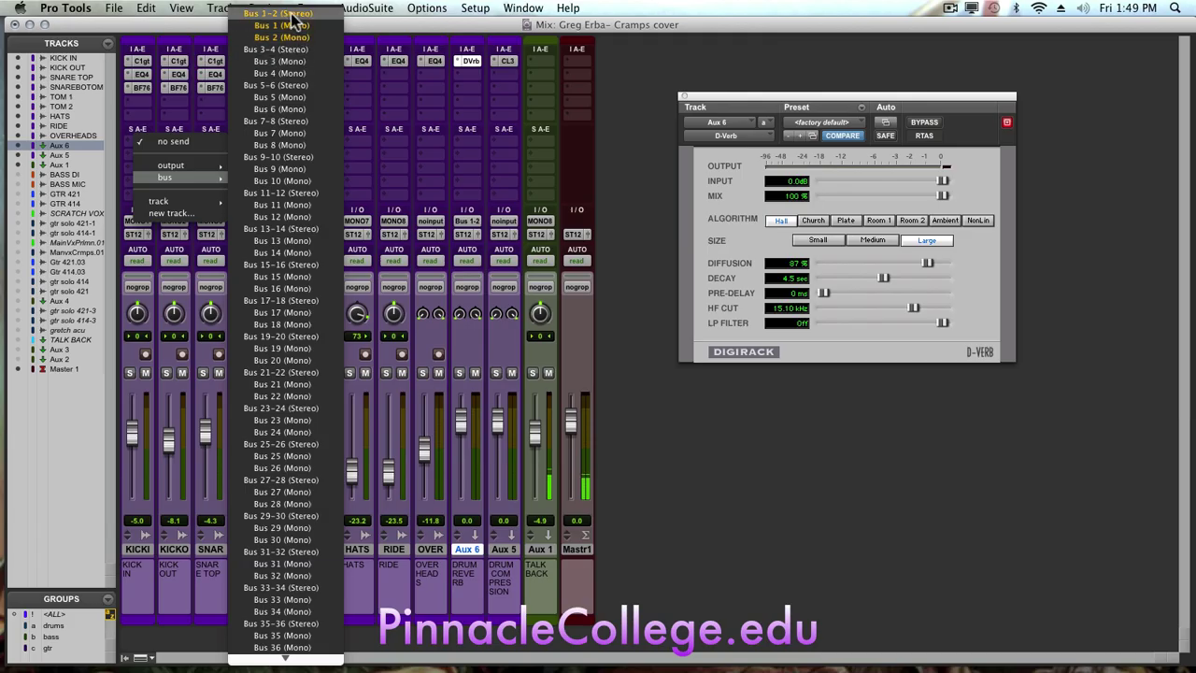
click(296, 23)
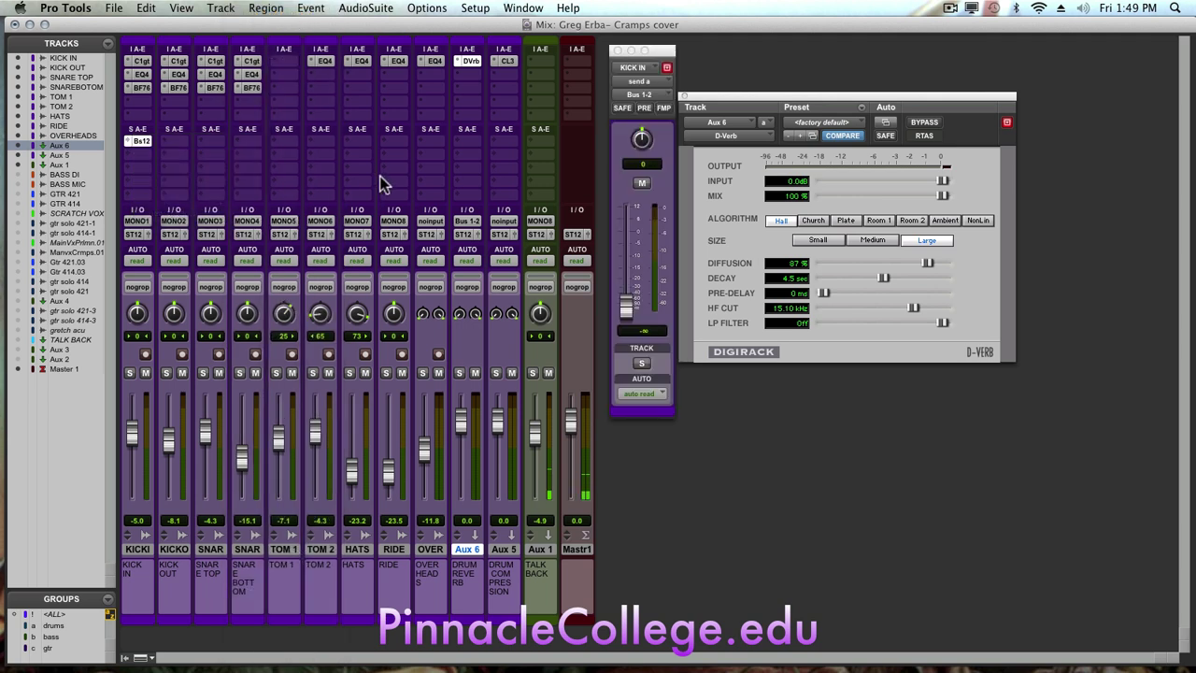
drag(666, 51, 413, 70)
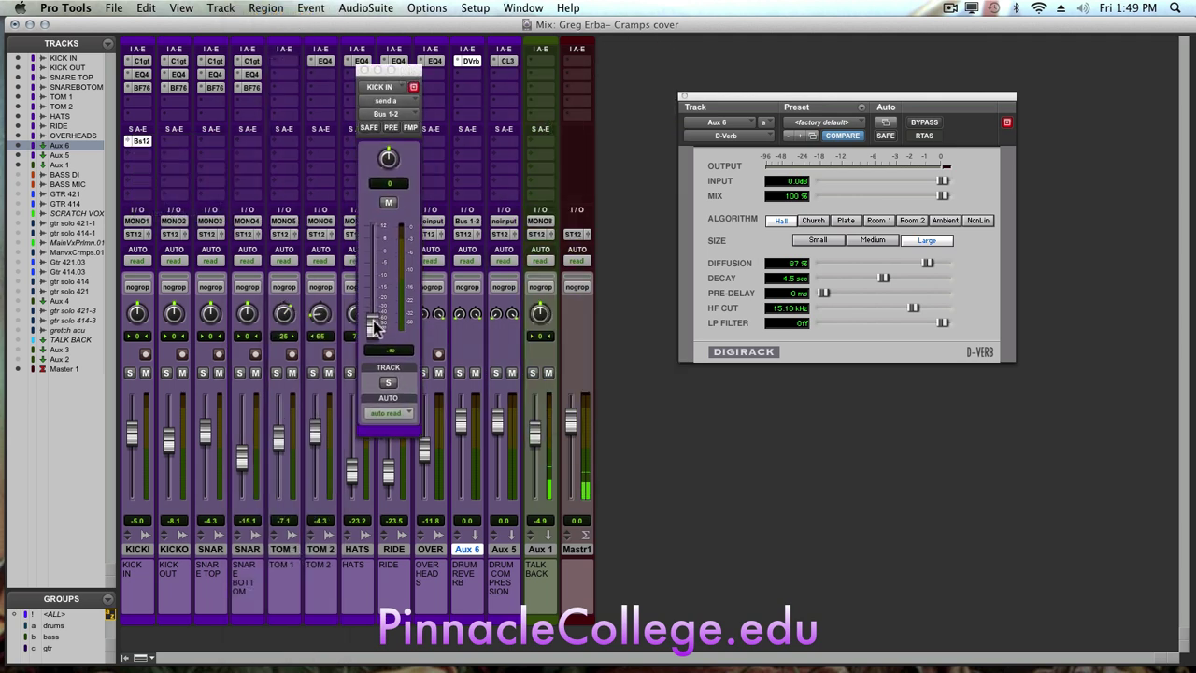
alt+click(374, 324)
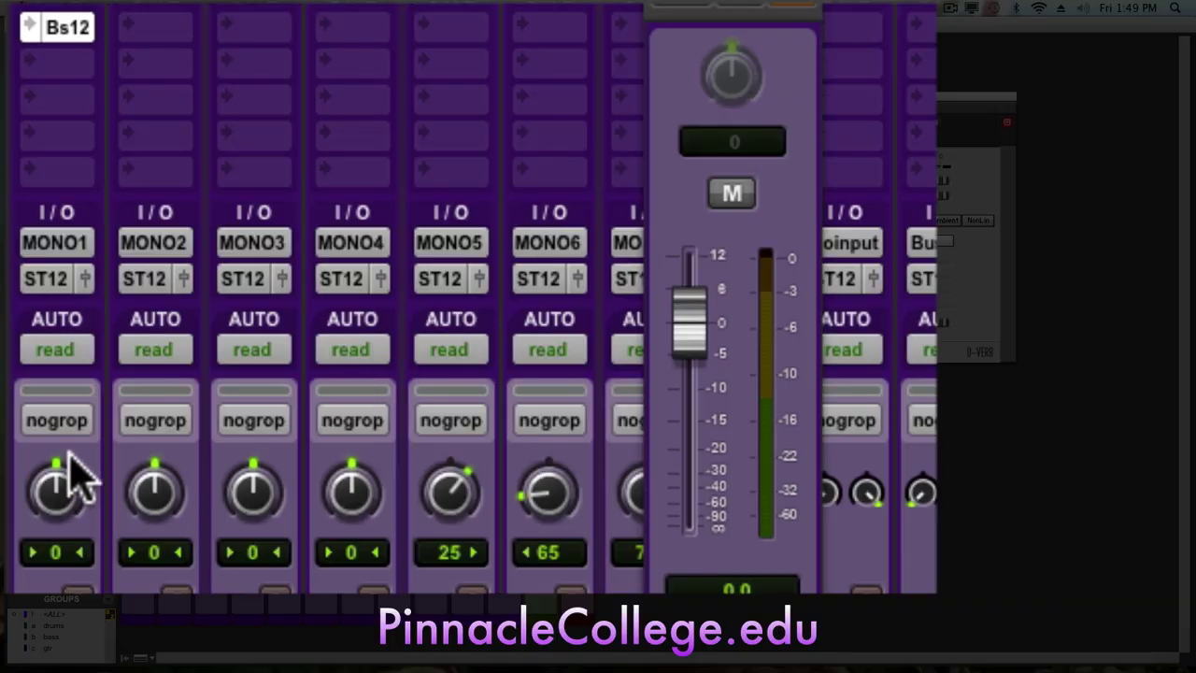
drag(64, 454, 62, 486)
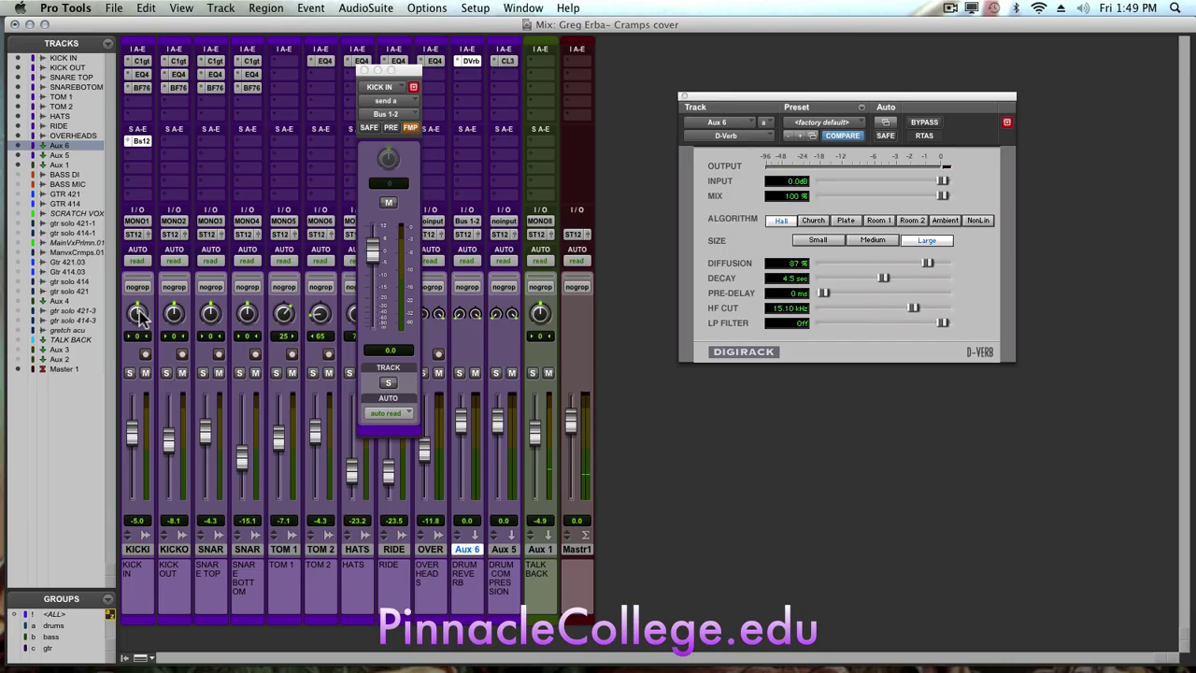
Copy KICK IN's Bus 1-2 send to KICK OUT, RIDE and the other drum tracks, checking TOM 1's send
click(364, 70)
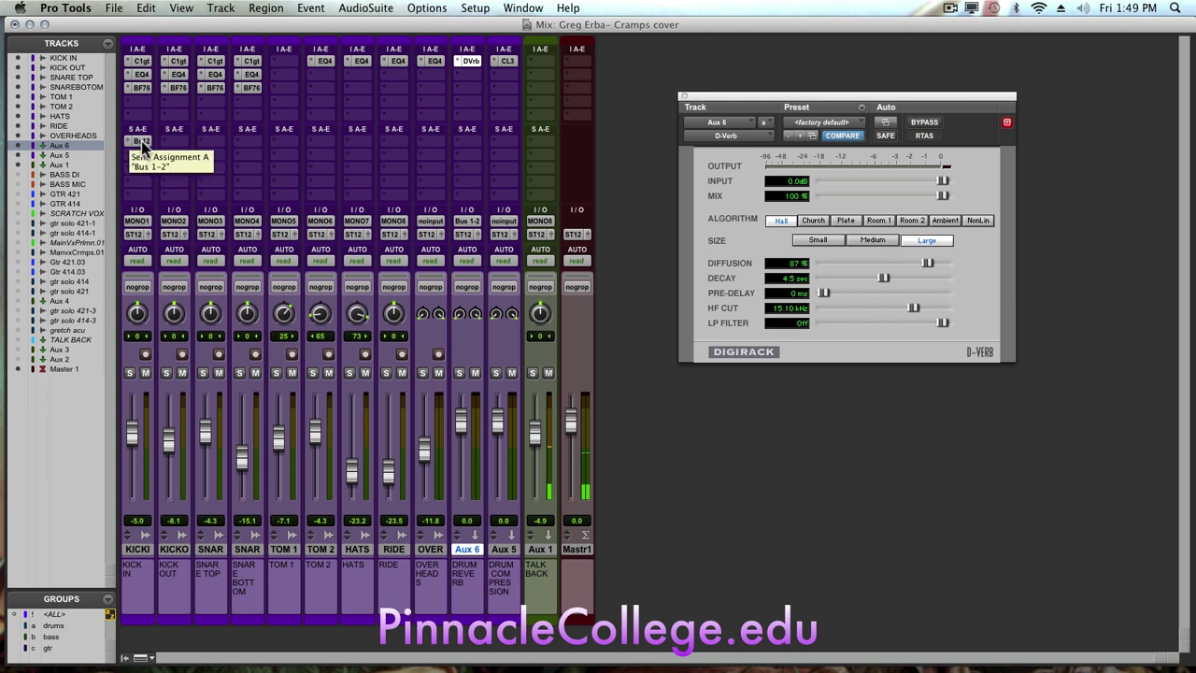
drag(141, 142, 323, 142)
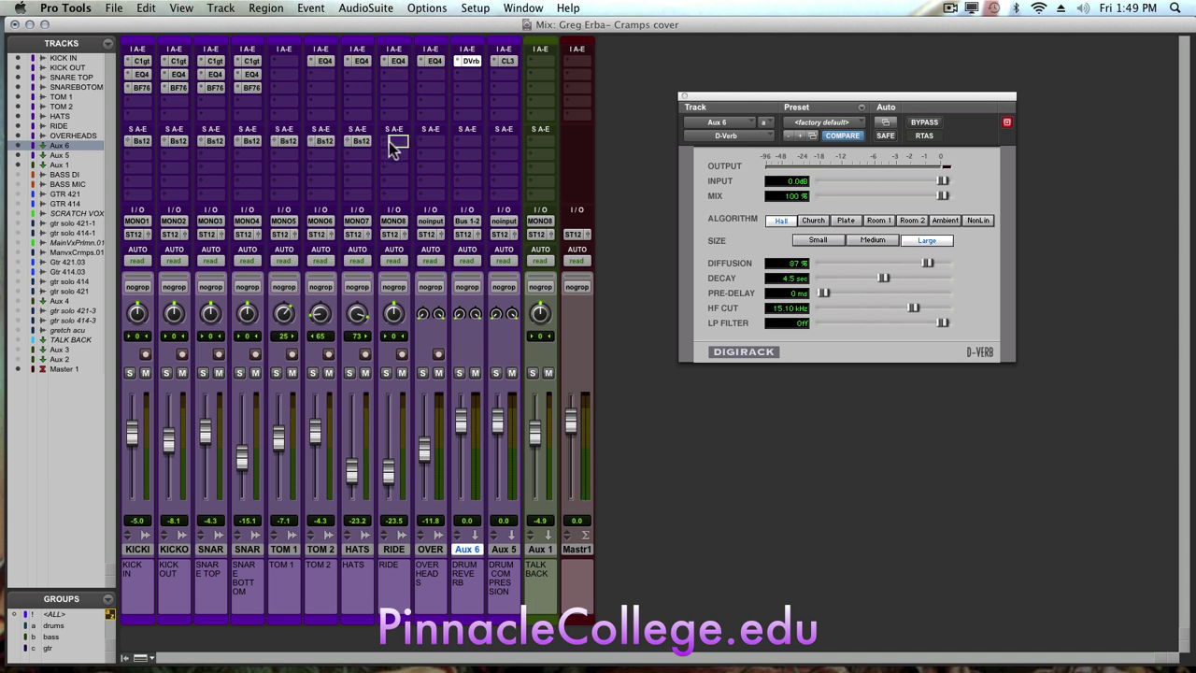
drag(398, 150, 395, 145)
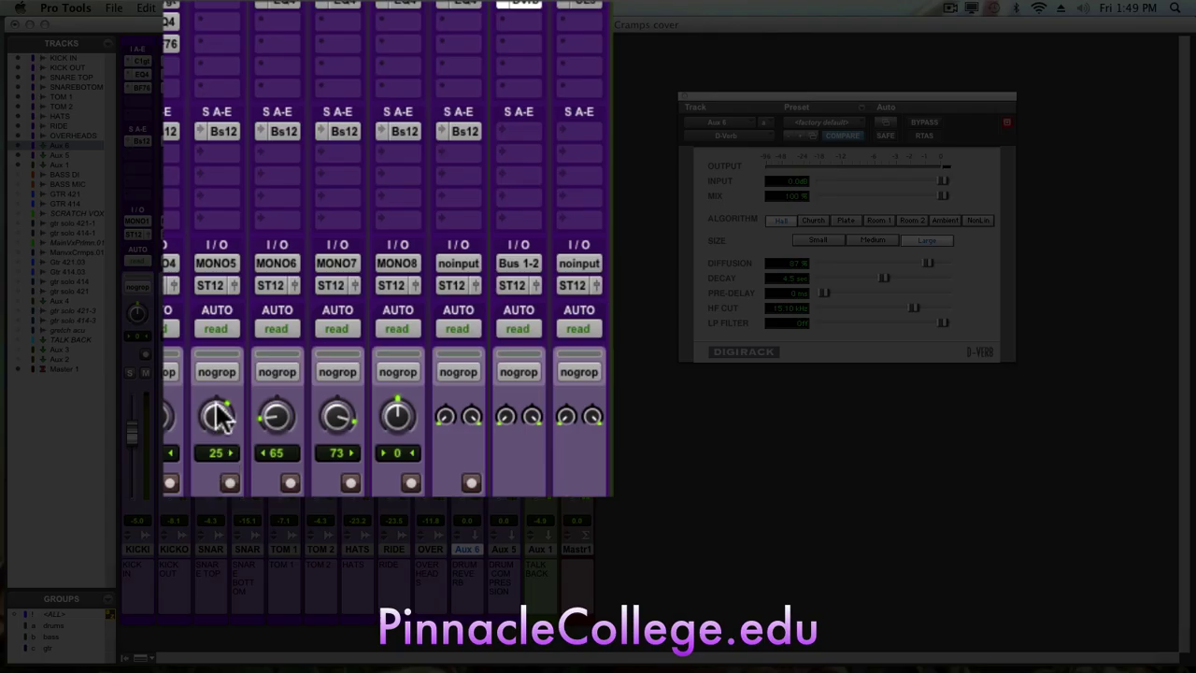
click(224, 132)
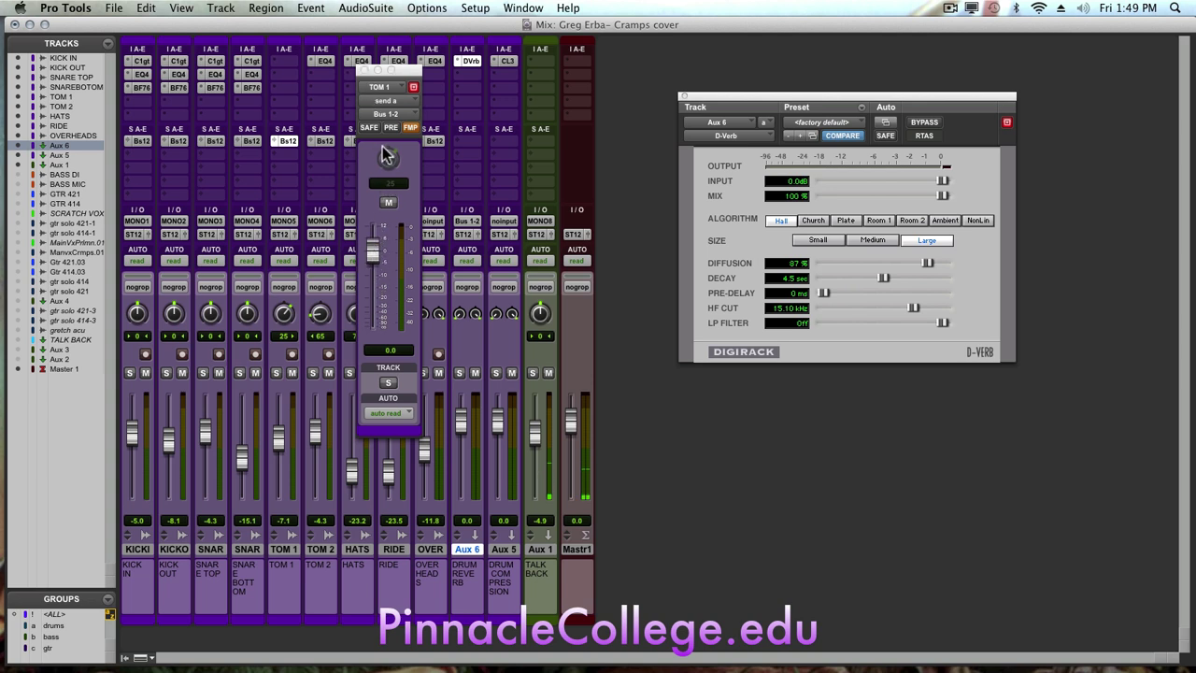
click(363, 69)
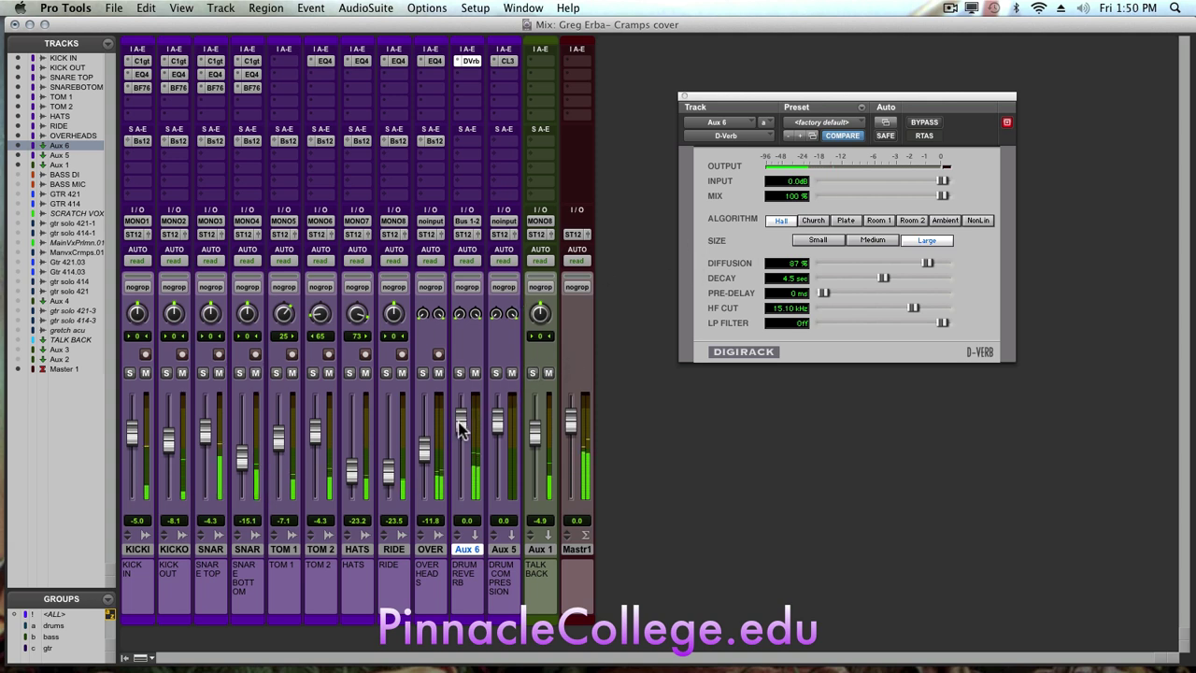
Nudge the Aux 6 reverb return fader up during playback
mouse_move(460, 428)
mouse_down()
mouse_move(465, 402)
mouse_move(467, 472)
mouse_move(464, 422)
mouse_up()
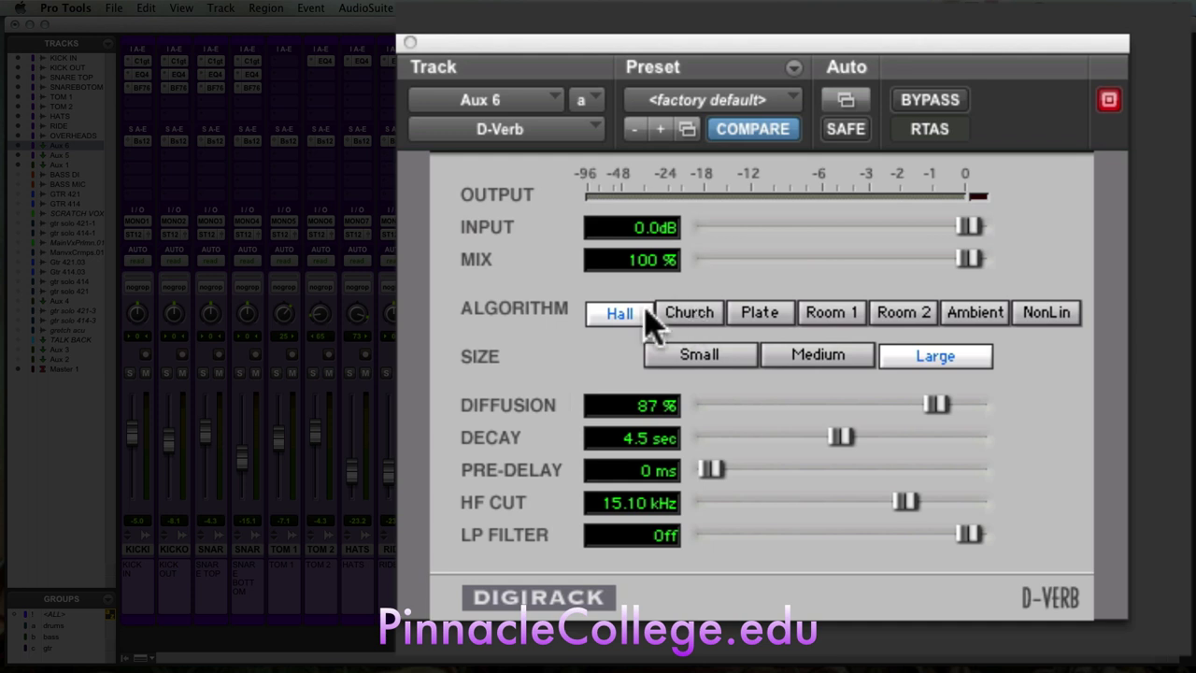
Set D-Verb to Medium size, 2.0 sec decay and 7.05 kHz HF cut, with Aux 6 at -2.5 dB
click(813, 356)
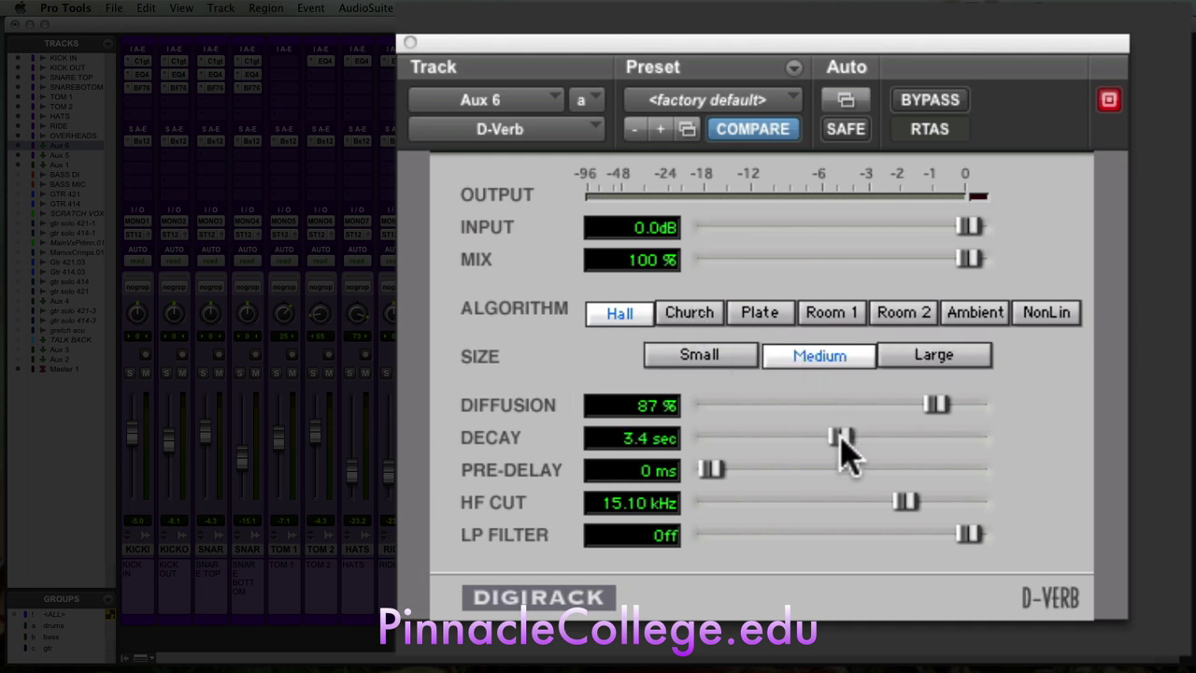
drag(841, 437, 814, 436)
drag(908, 505, 806, 507)
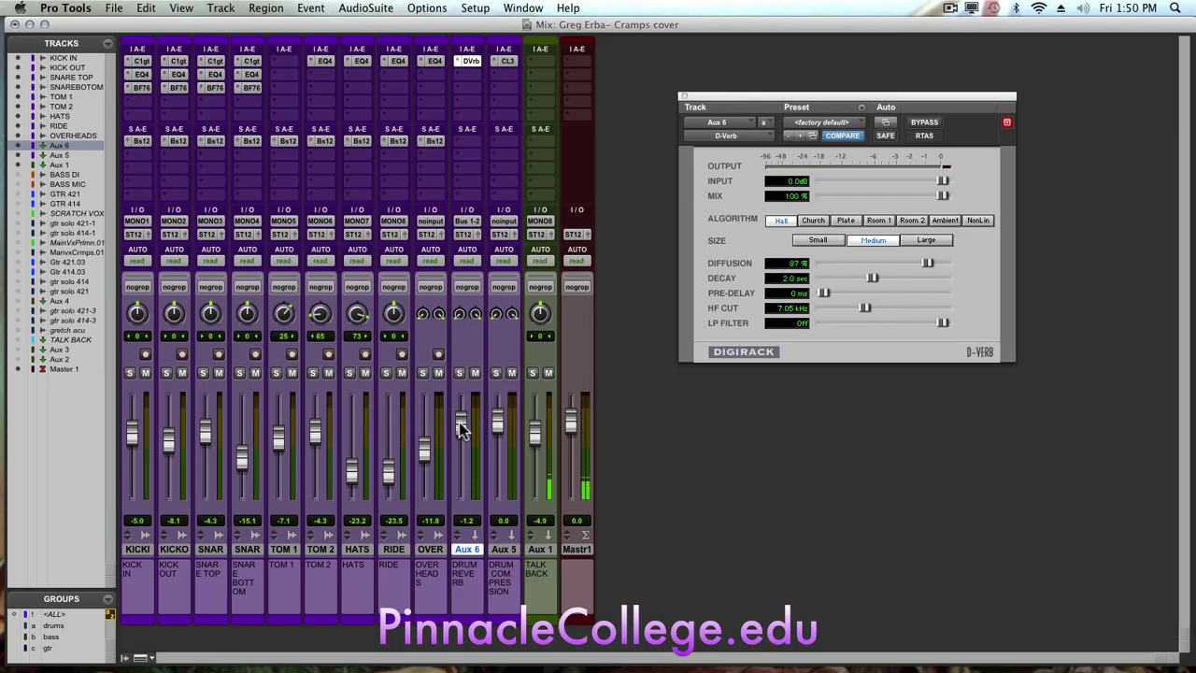
drag(459, 427, 463, 432)
Close D-Verb, raise the Aux 6 return slightly, and lower the KICK IN and KICK OUT reverb sends
click(683, 97)
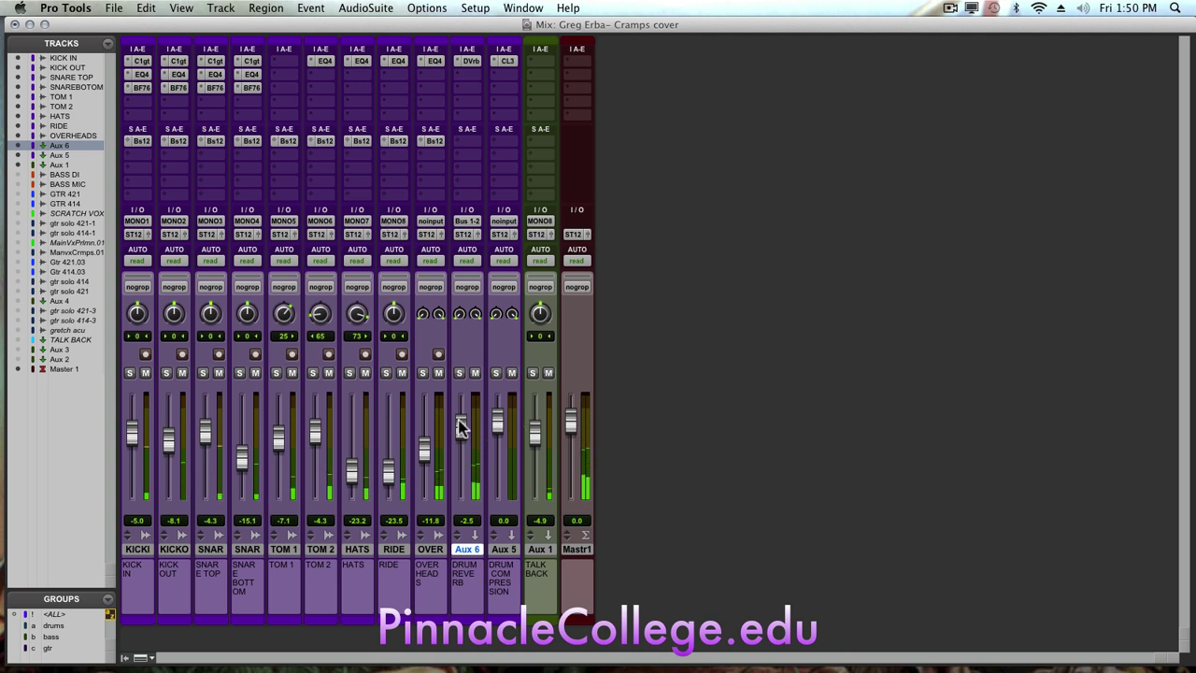
drag(461, 427, 461, 423)
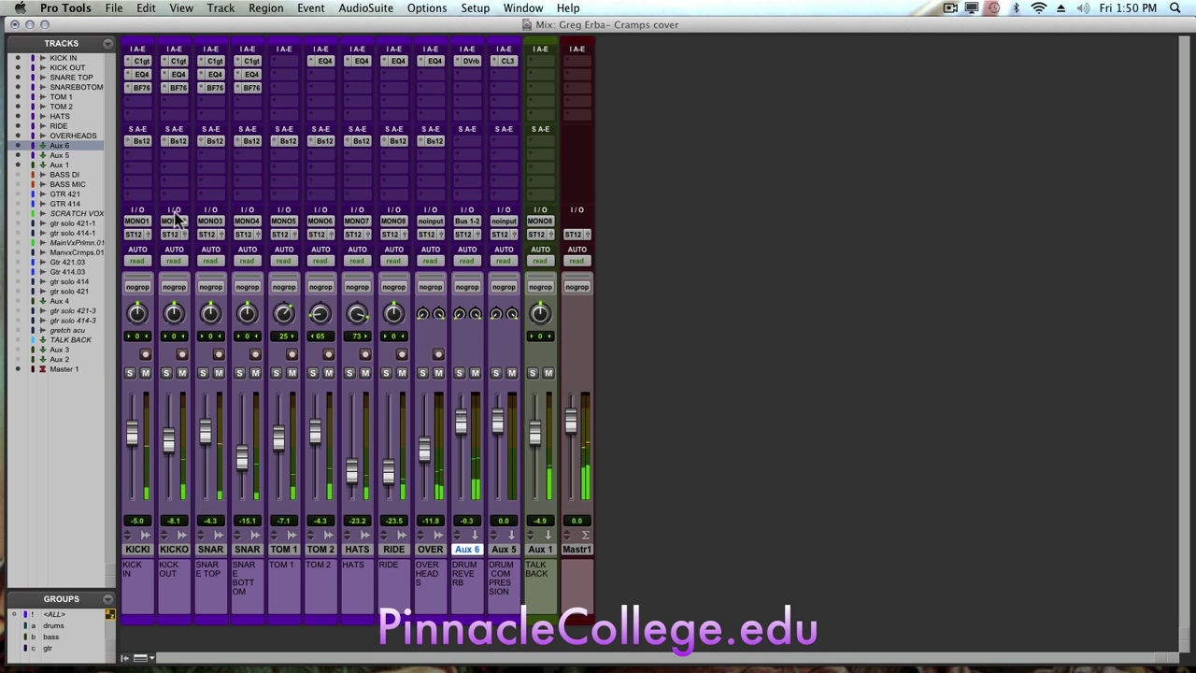
click(140, 141)
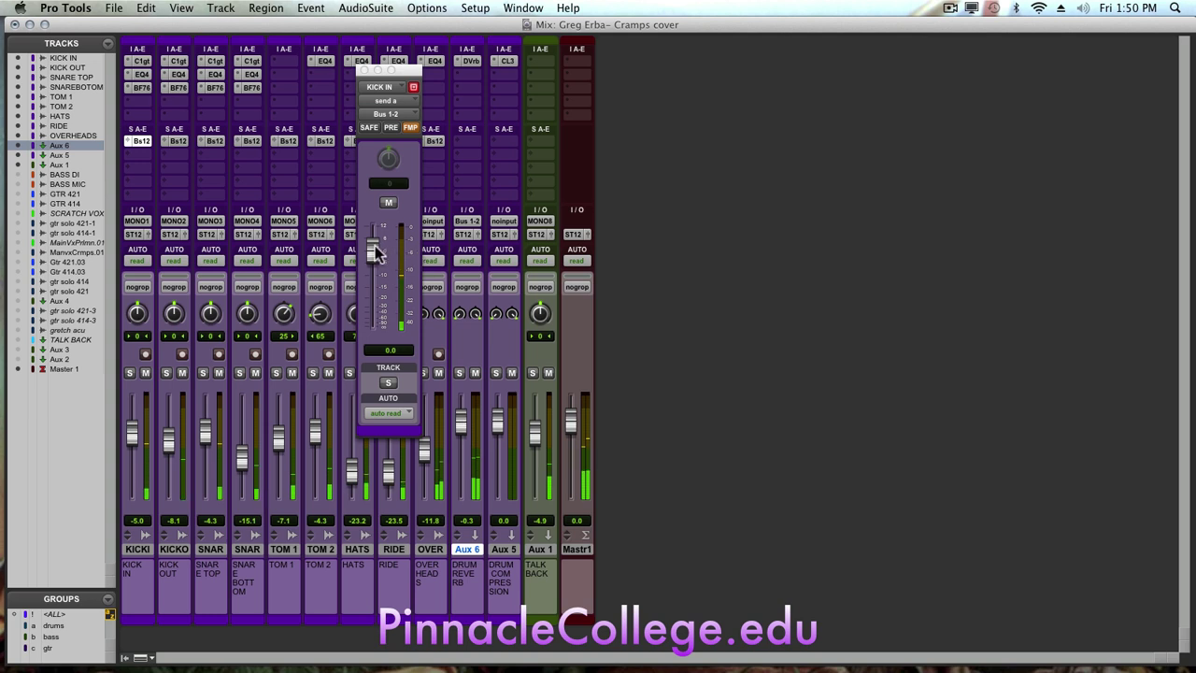
drag(375, 248, 375, 260)
click(178, 141)
drag(378, 241, 375, 265)
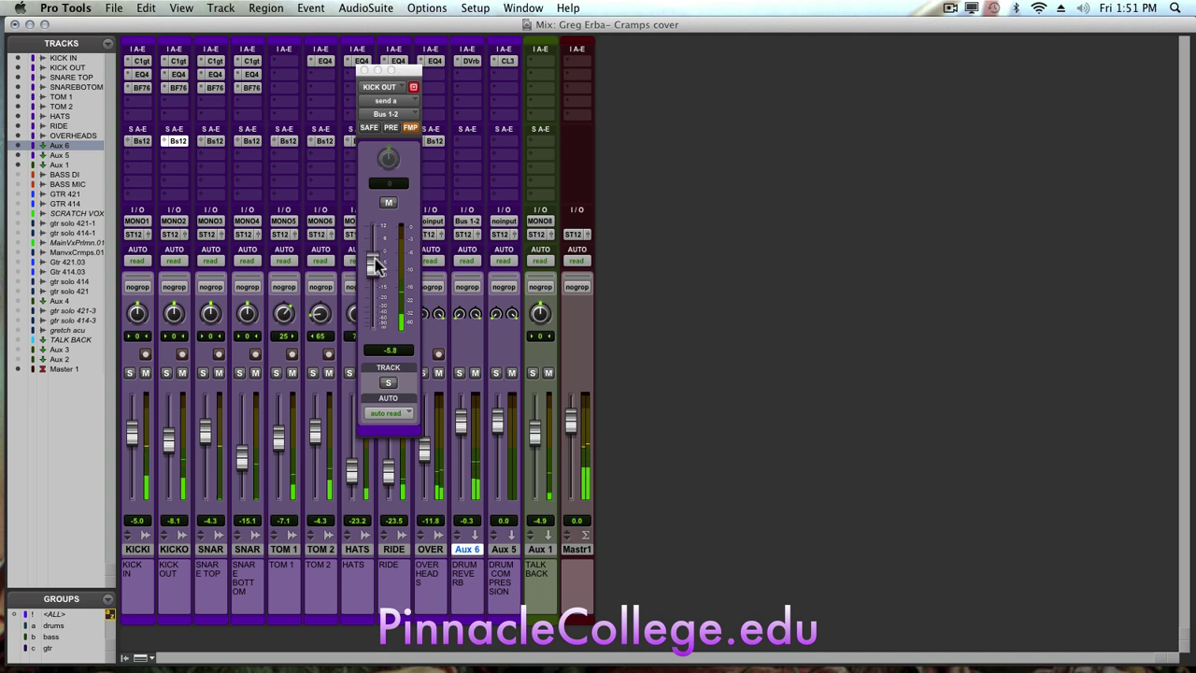
Raise the SNARE TOP reverb send to +6.0 dB and the OVERHEADS send to +4.6 dB
click(214, 143)
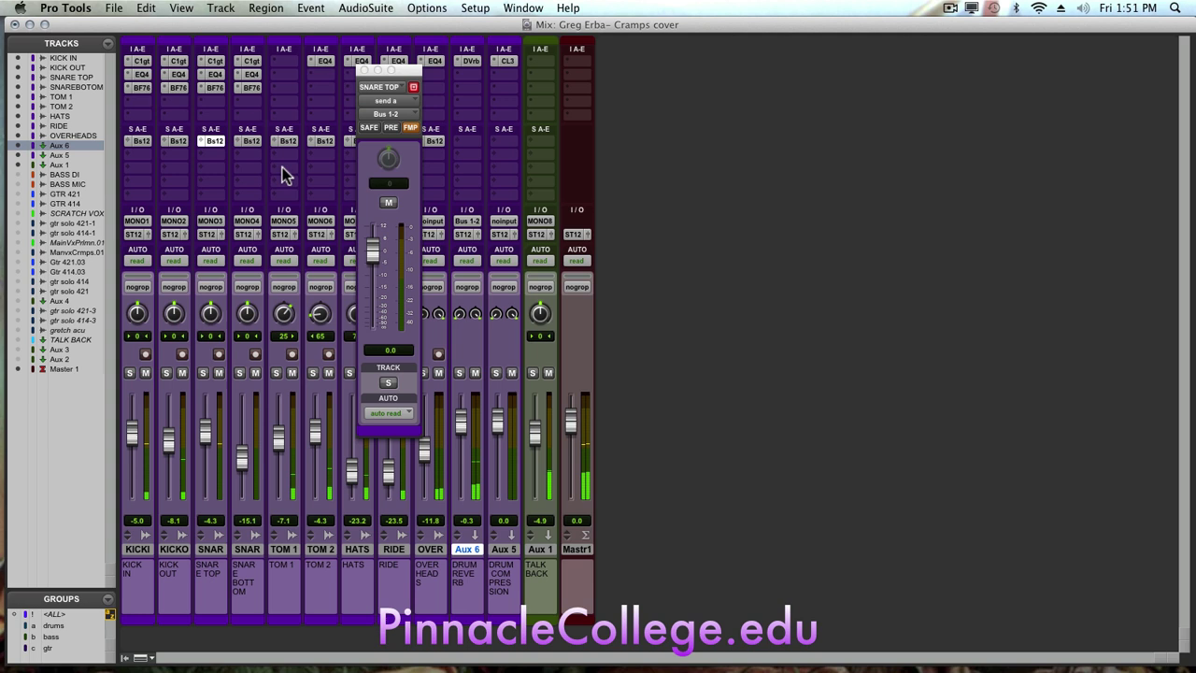
drag(372, 257, 371, 241)
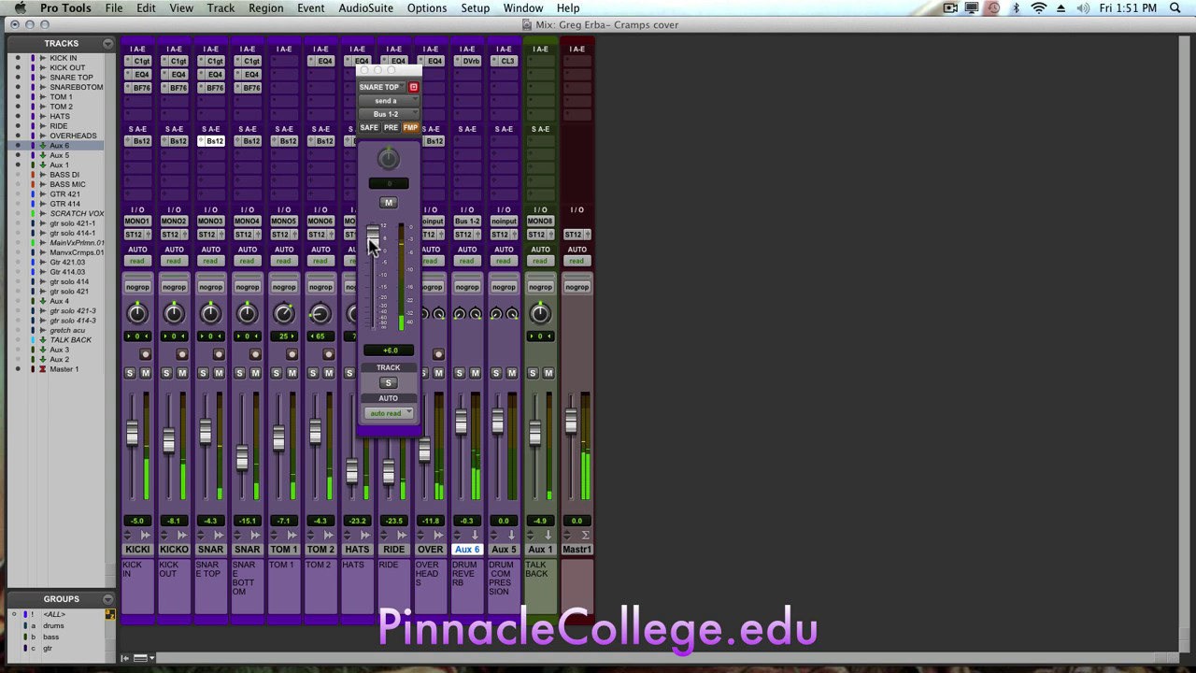
click(364, 70)
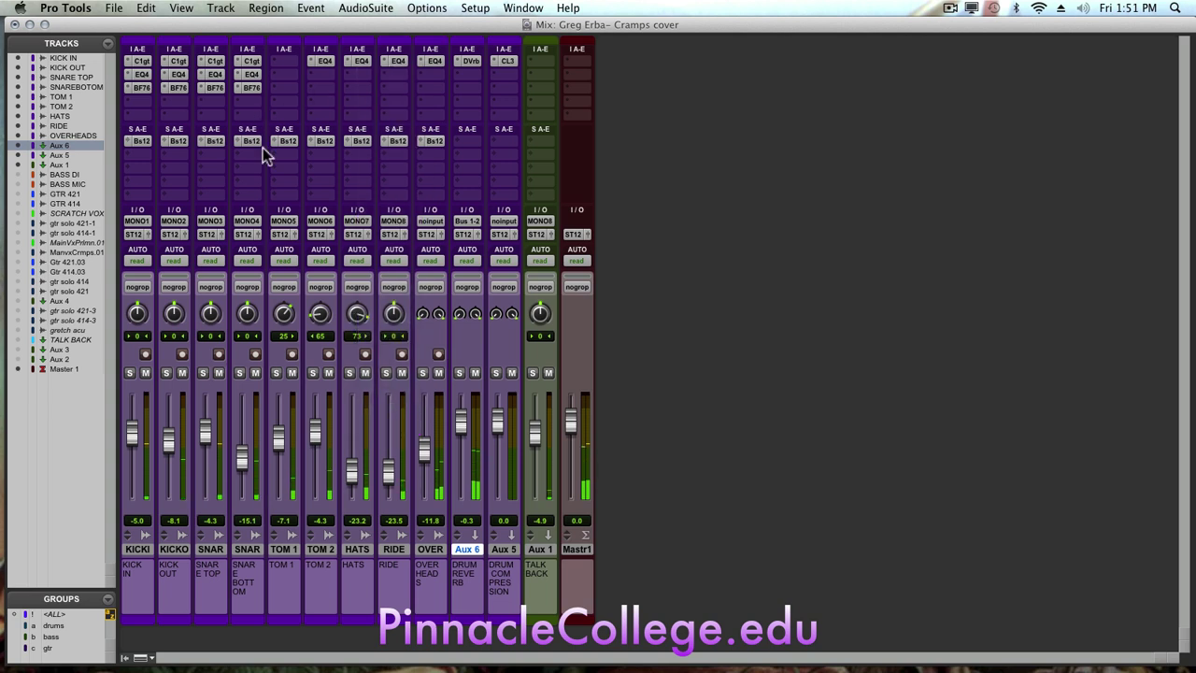
click(433, 142)
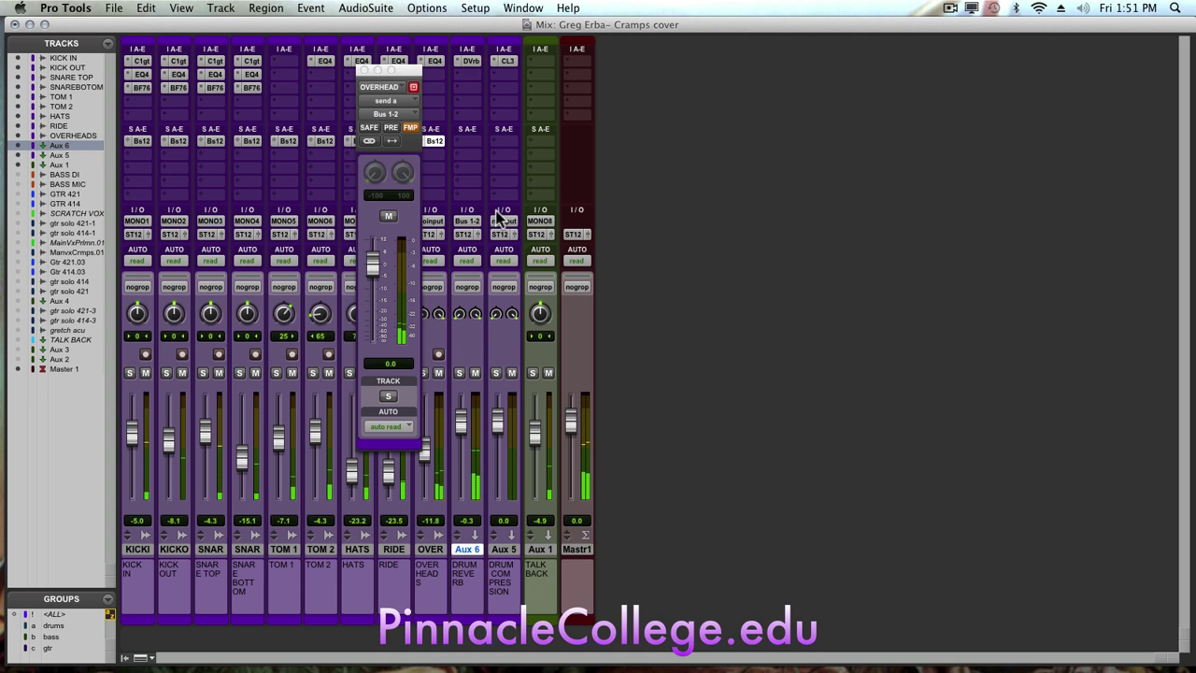
drag(374, 264, 374, 242)
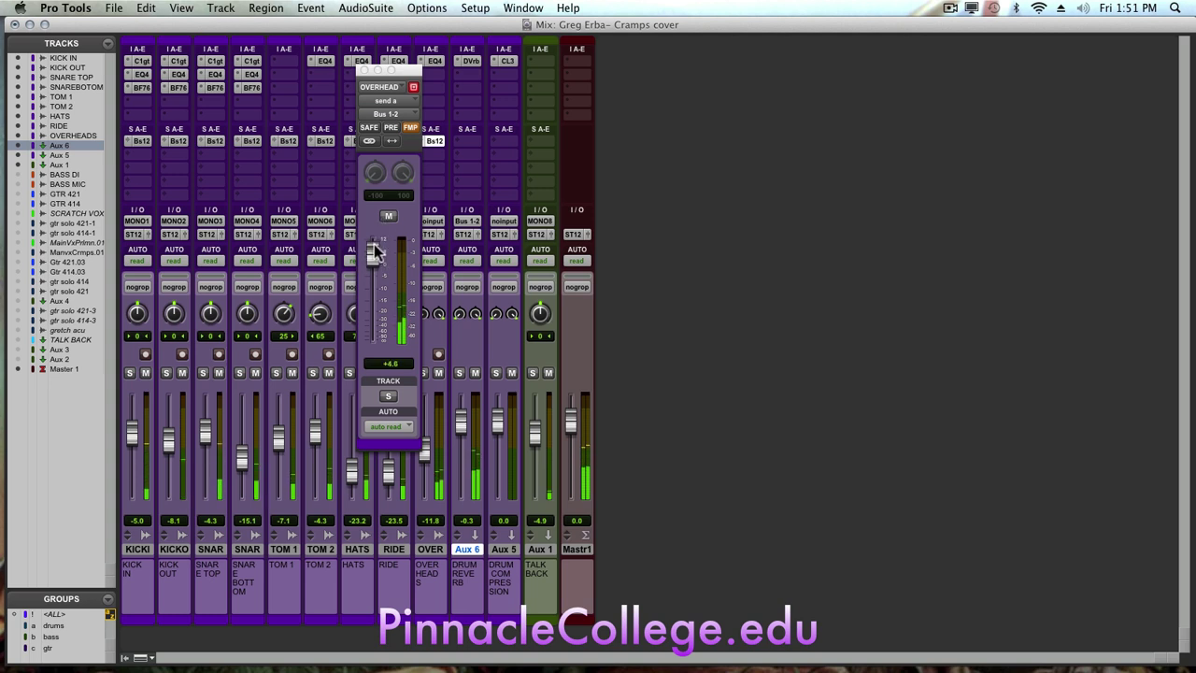
Compare the mix with Aux 6 muted and unmuted, then lower its return to -4.9 dB
click(365, 70)
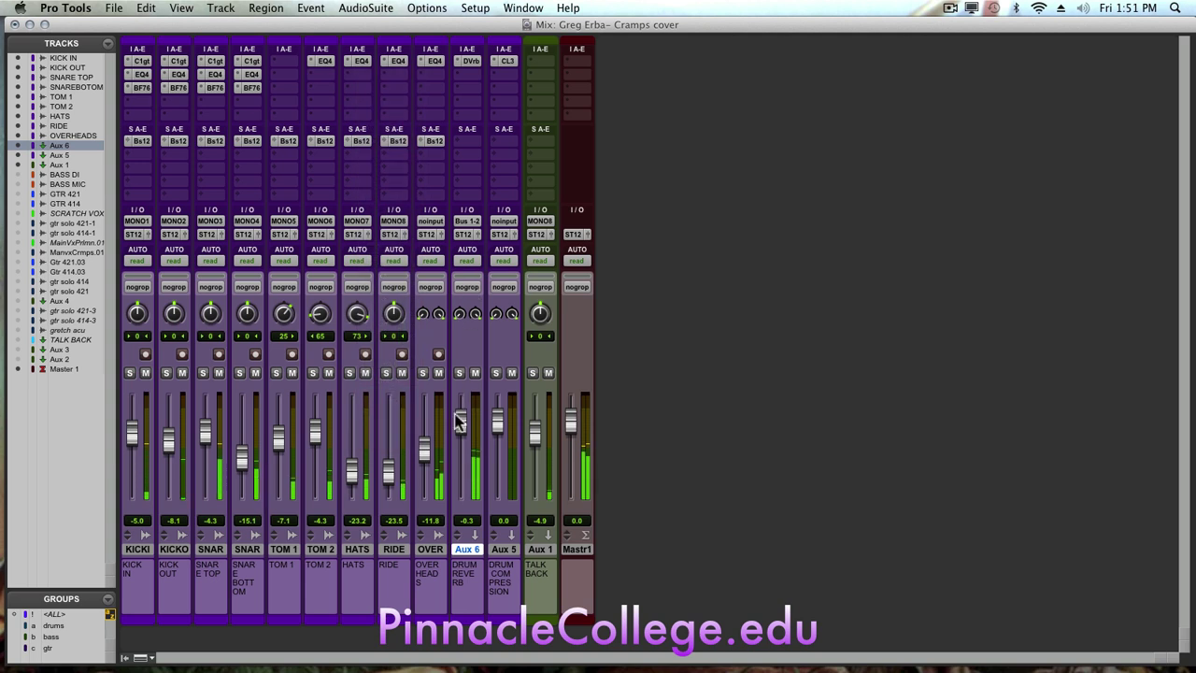
drag(457, 421, 462, 434)
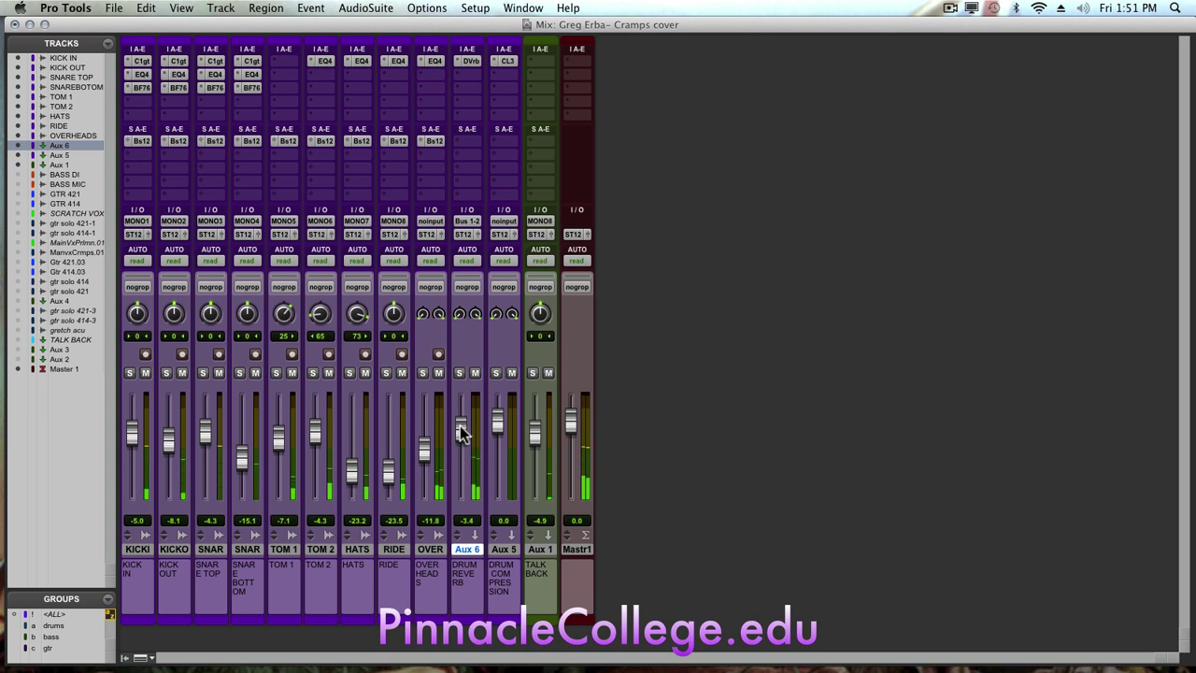
click(475, 373)
click(476, 373)
drag(463, 430, 465, 432)
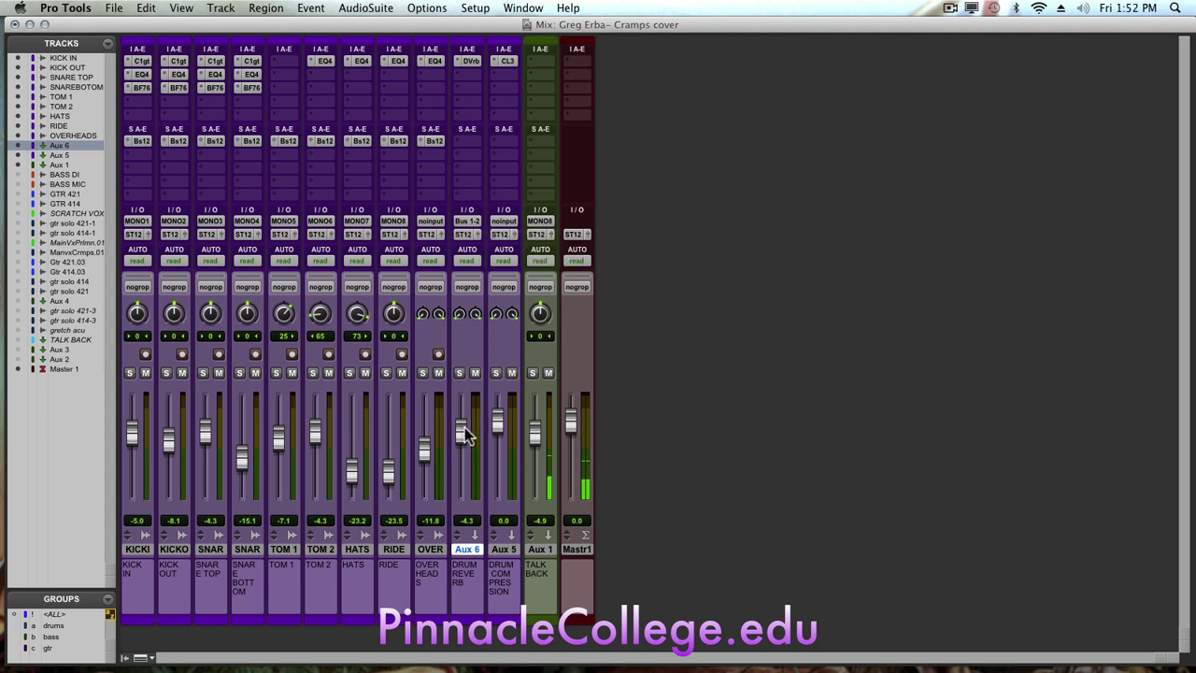
drag(464, 435, 466, 436)
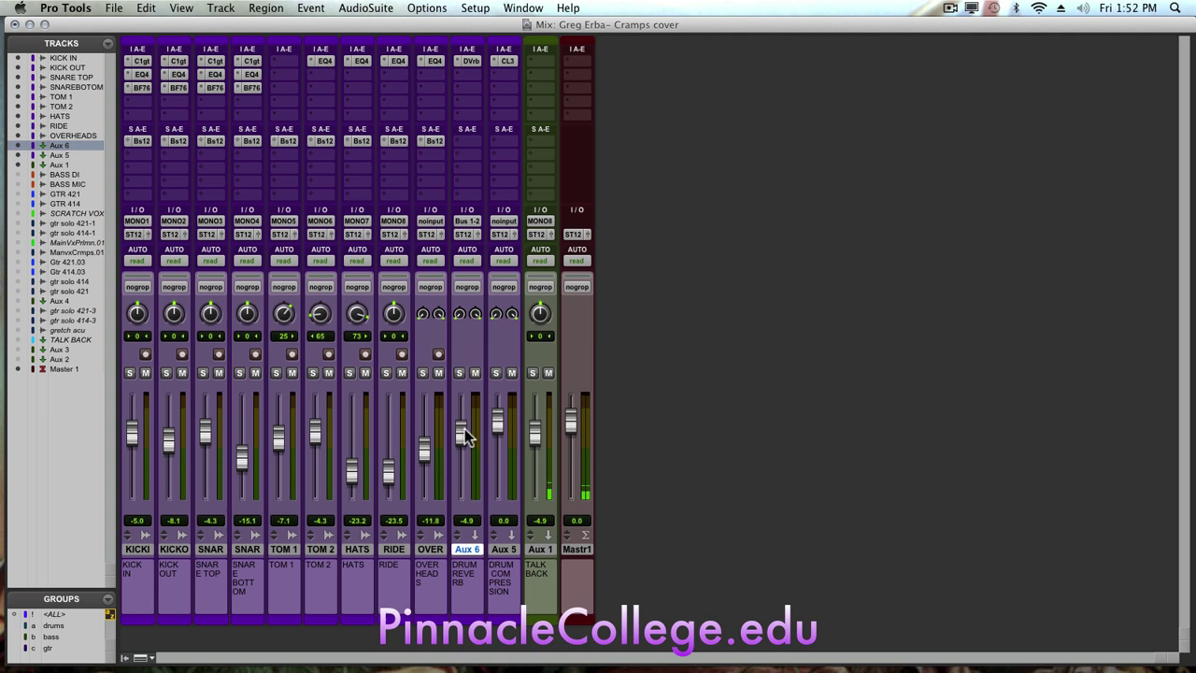